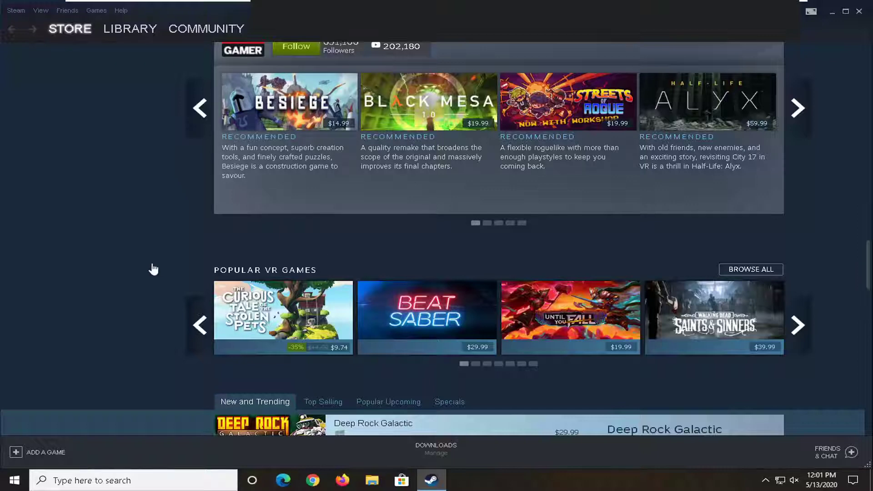
Step: Open Steam's Settings from the Steam menu, showing the Downloads page with region Vietnam
left_click(14, 12)
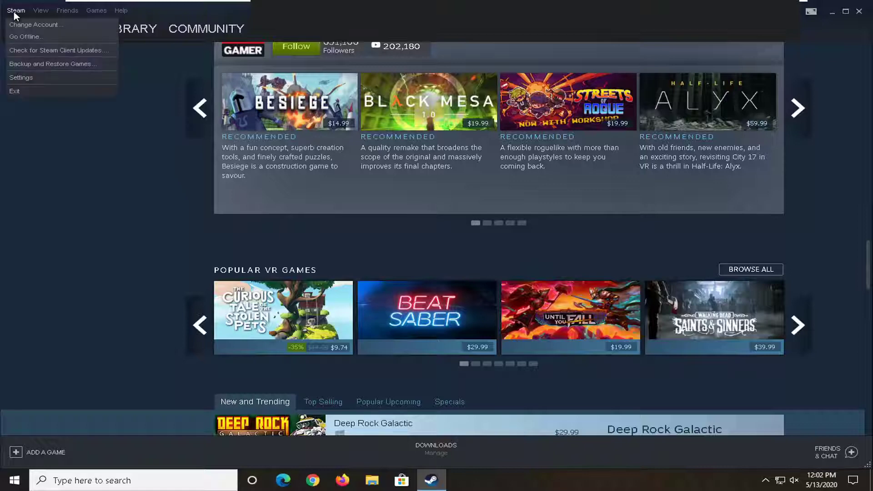
left_click(23, 79)
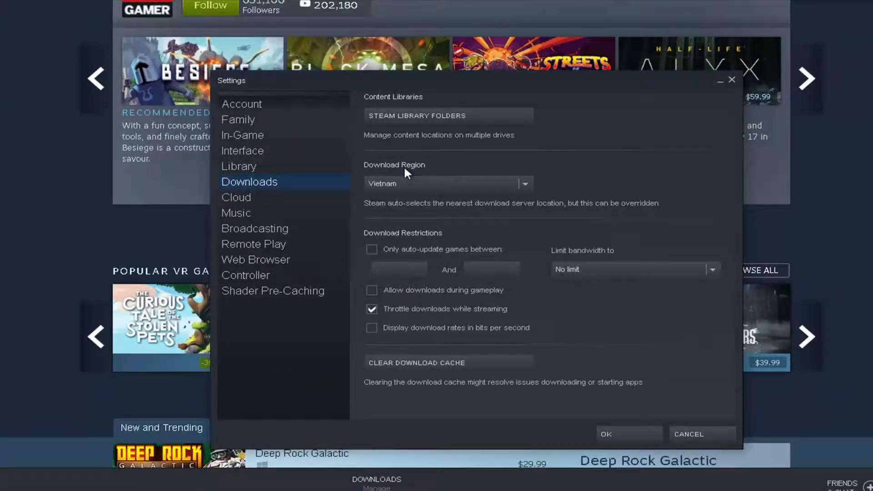
left_click(527, 182)
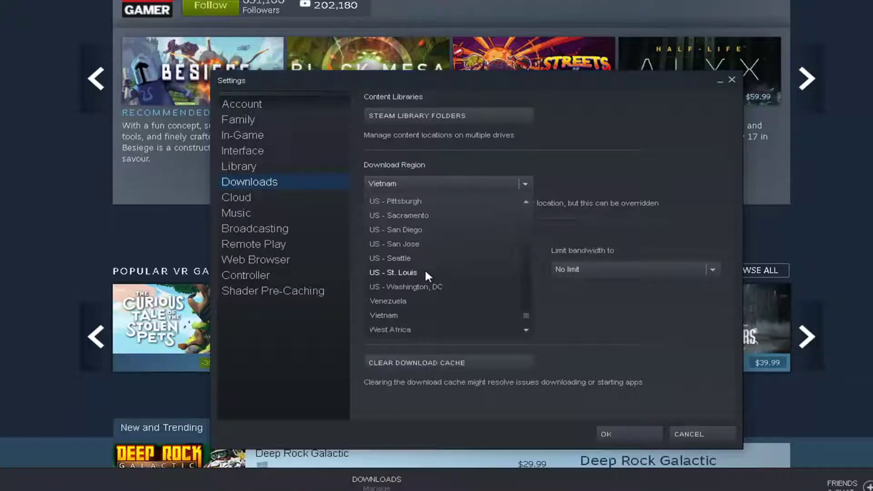
scroll(425, 268, "up", 3)
scroll(425, 270, "up", 3)
scroll(424, 270, "up", 3)
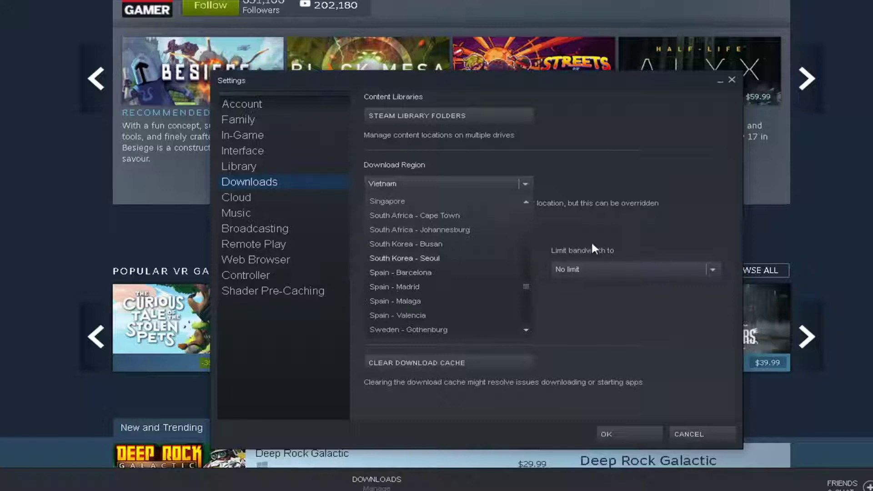
left_click(619, 222)
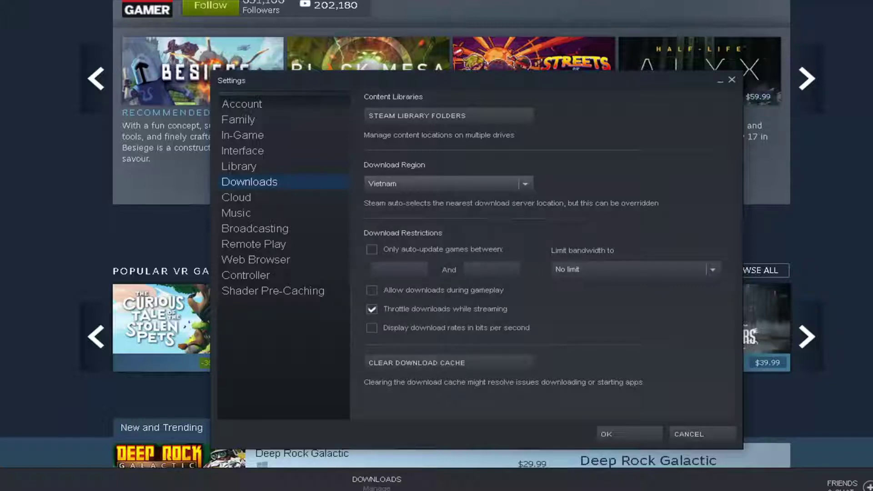
Step: Clear the Steam download cache, then minimize the restarted client to the desktop
left_click(401, 359)
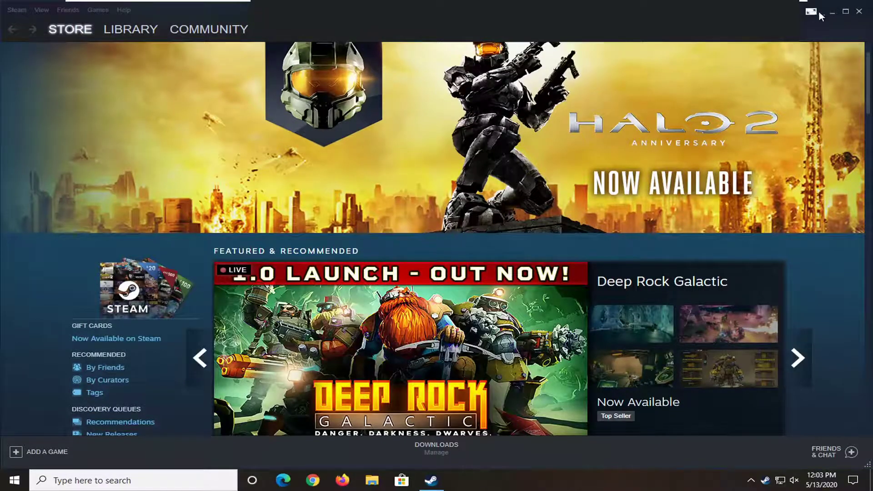
left_click(833, 10)
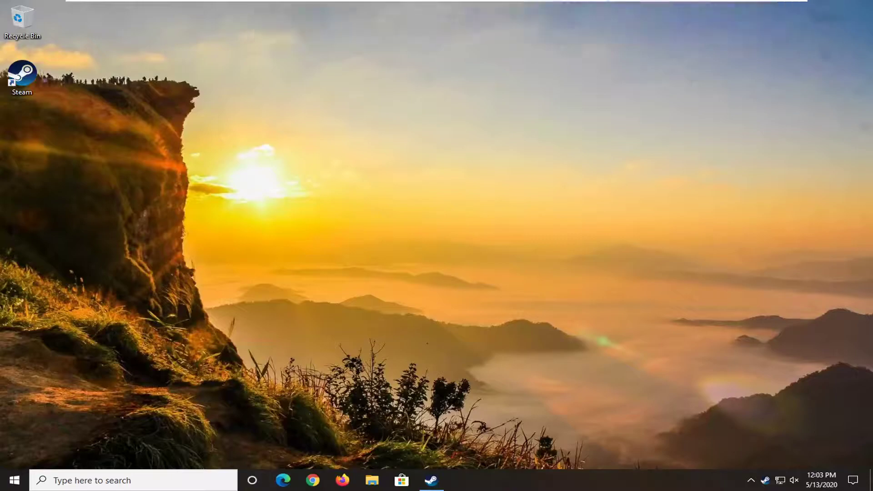